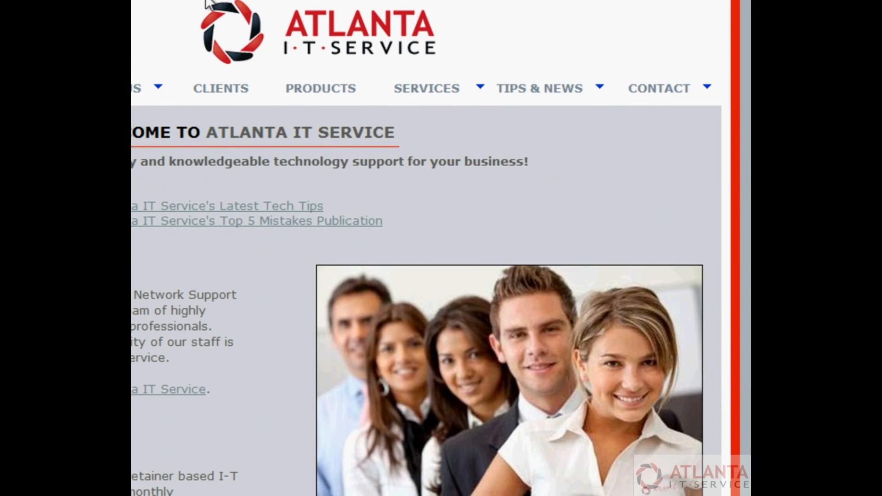
# Open the Outlook Archive article from the website's Tech Tips page and view its instructions.
pyautogui.moveTo(573, 89)
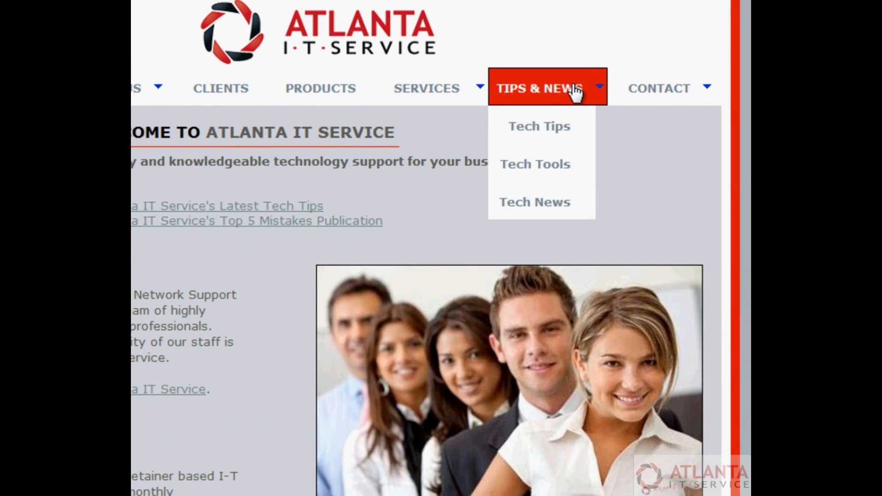
pyautogui.click(571, 123)
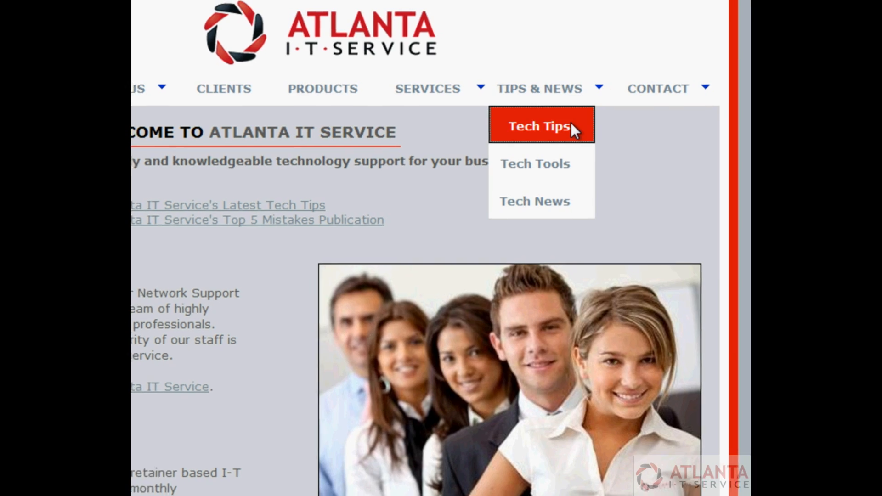
pyautogui.scroll(-7, 512, 243)
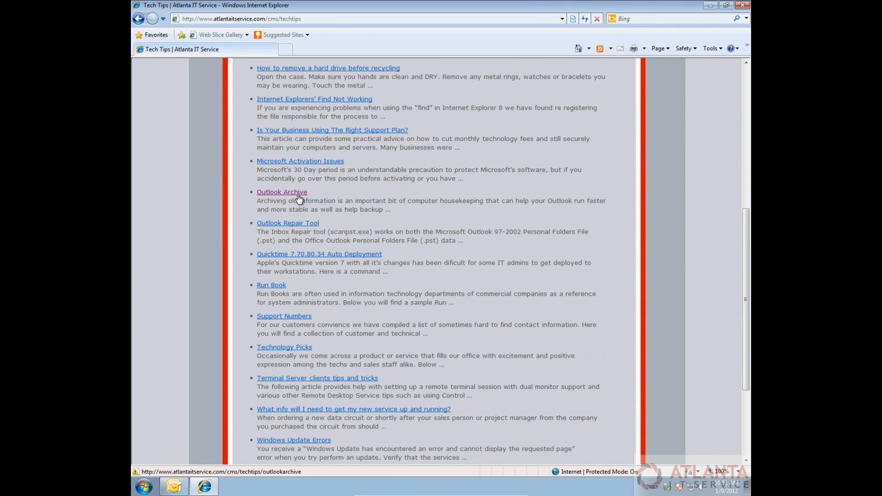
pyautogui.click(298, 194)
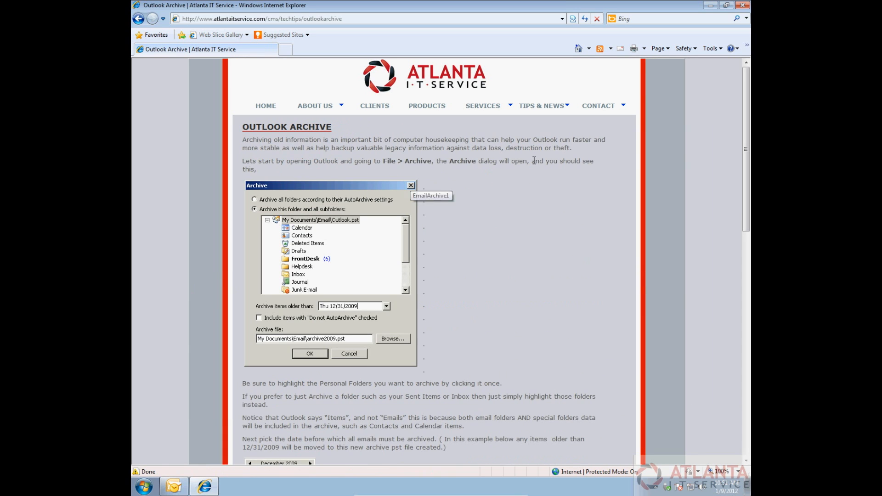
pyautogui.moveTo(747, 133); pyautogui.dragTo(744, 109)
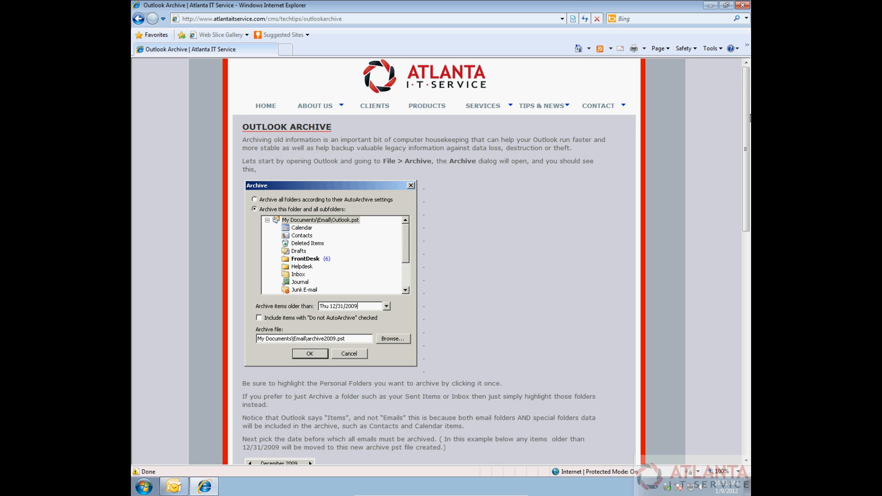
# Switch to Outlook and look through the Inbox down to its oldest messages, returning to the newest.
pyautogui.click(175, 488)
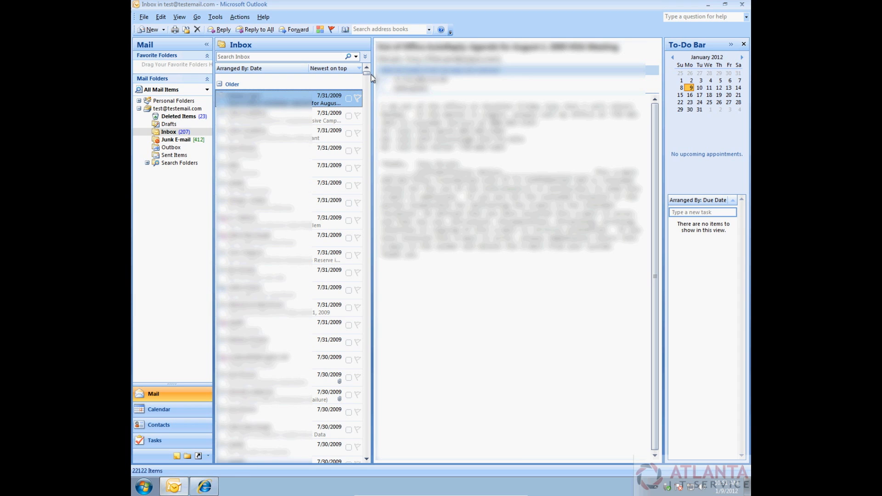
pyautogui.moveTo(369, 74); pyautogui.dragTo(374, 478)
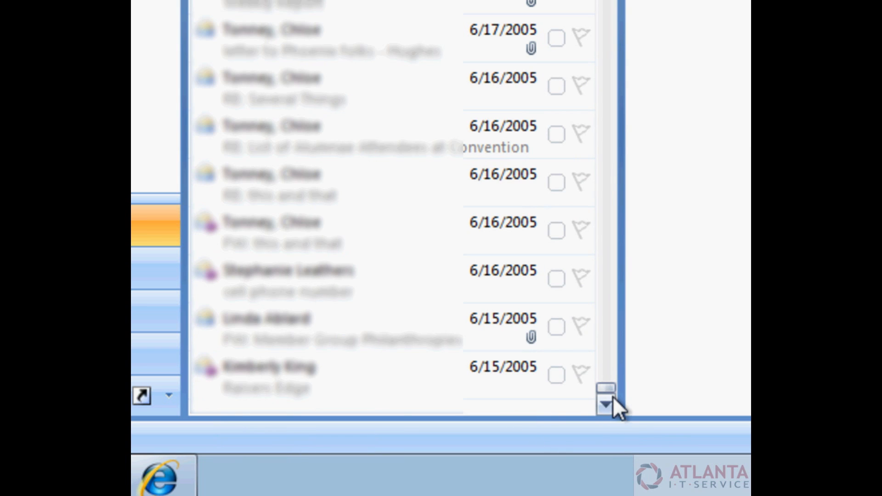
pyautogui.moveTo(614, 391); pyautogui.dragTo(374, 69)
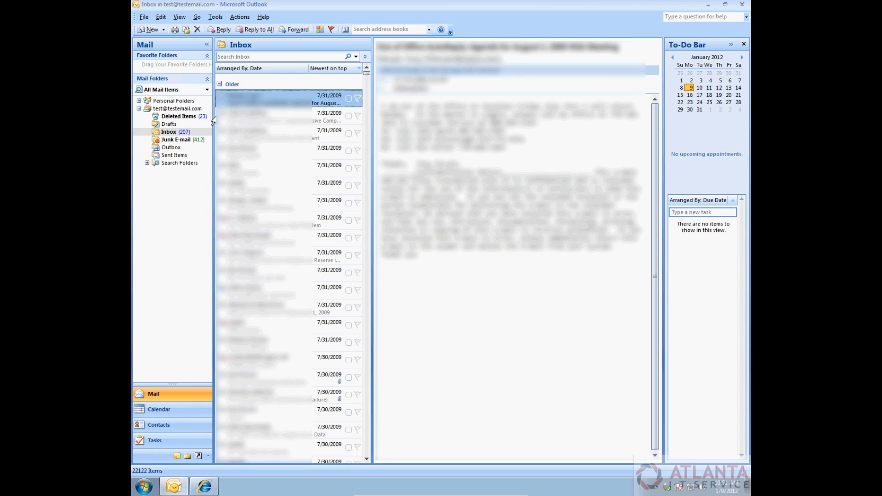
# Check the folder size of the e-mail account's mailbox, including its subfolders, and close its properties.
pyautogui.click(201, 109)
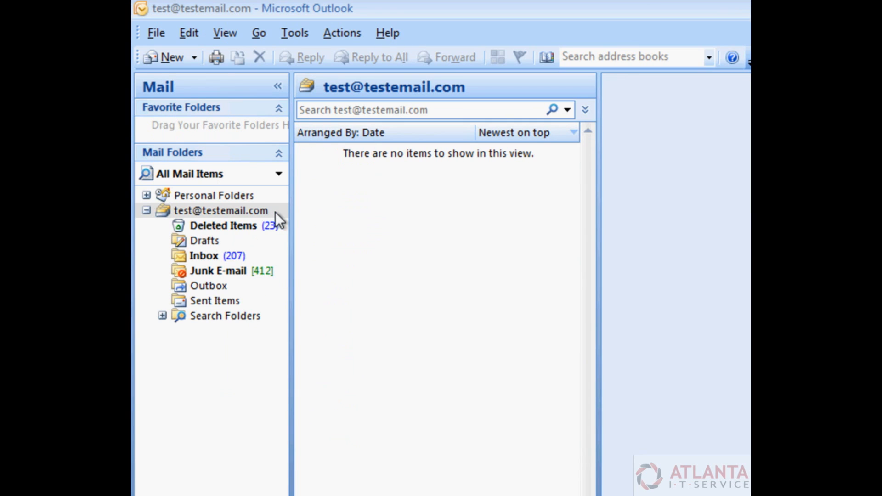
pyautogui.rightClick(204, 109)
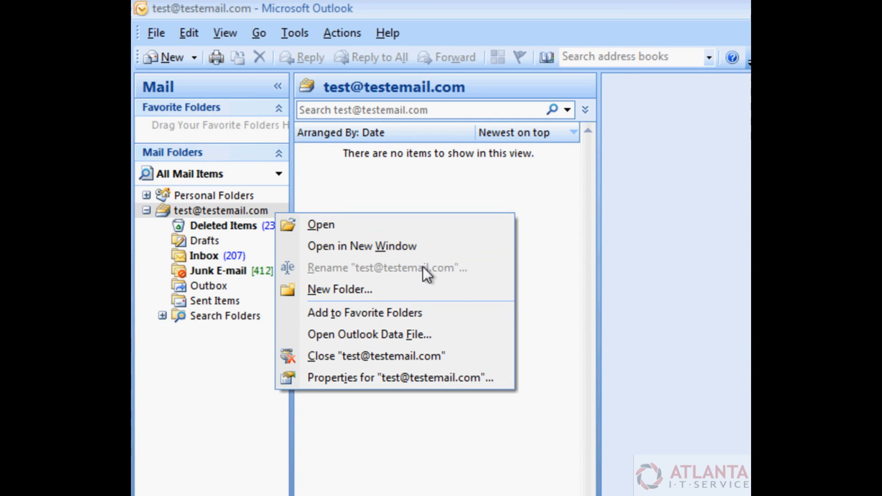
pyautogui.click(503, 381)
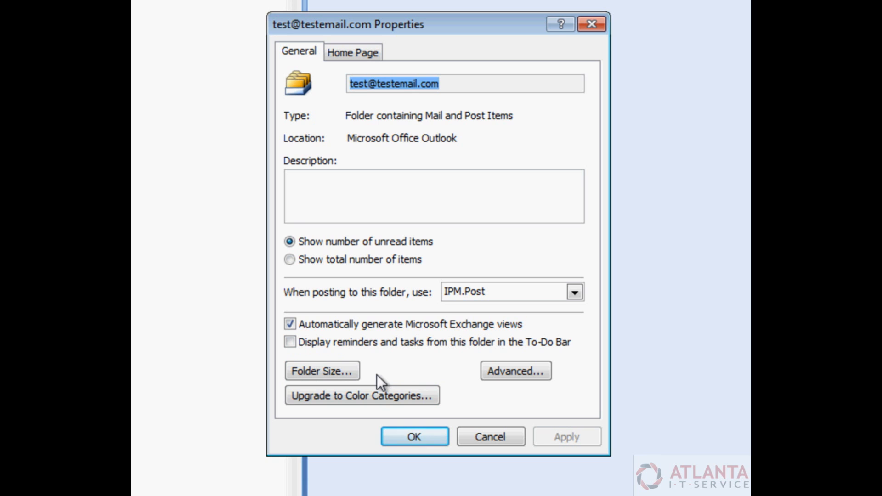
pyautogui.click(354, 374)
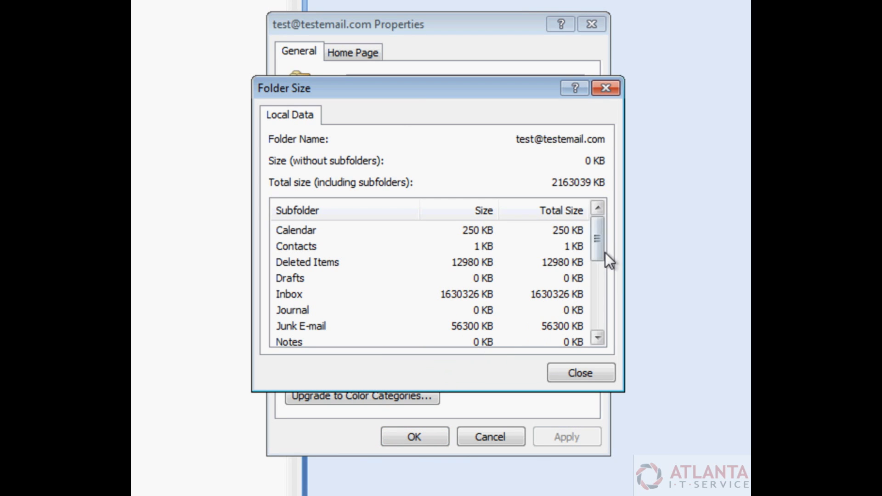
pyautogui.moveTo(602, 252); pyautogui.dragTo(602, 231)
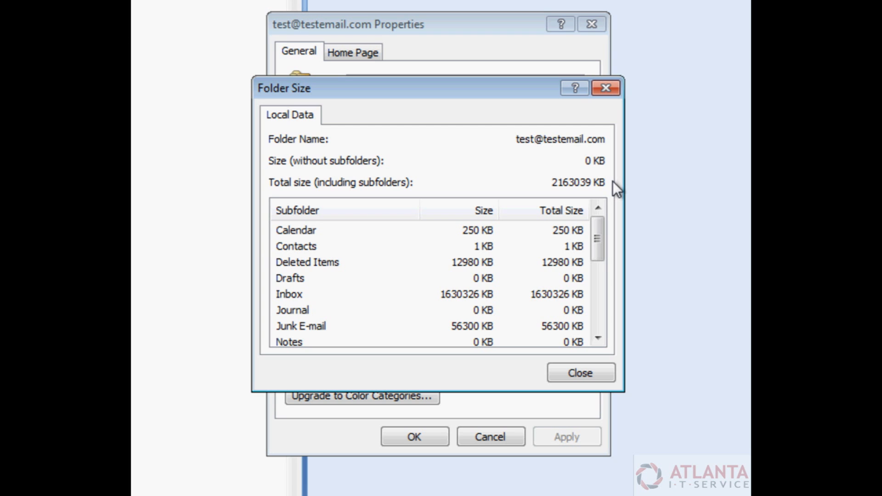
pyautogui.click(603, 379)
pyautogui.click(429, 440)
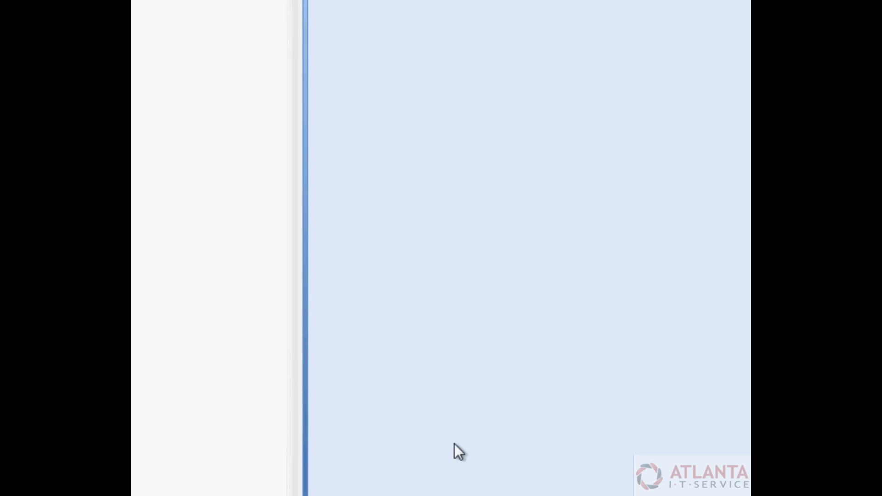
# Open the Archive settings for the e-mail account's mailbox and expand its subfolders in the folder tree.
pyautogui.click(263, 195)
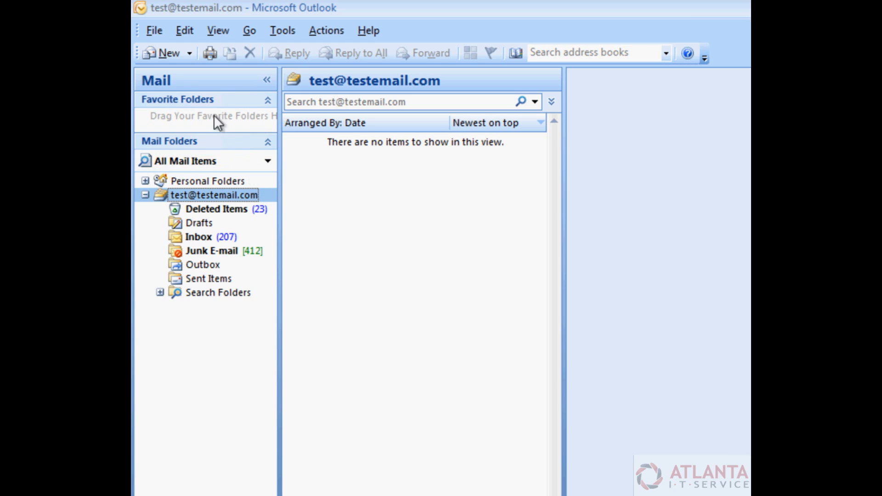
pyautogui.click(160, 32)
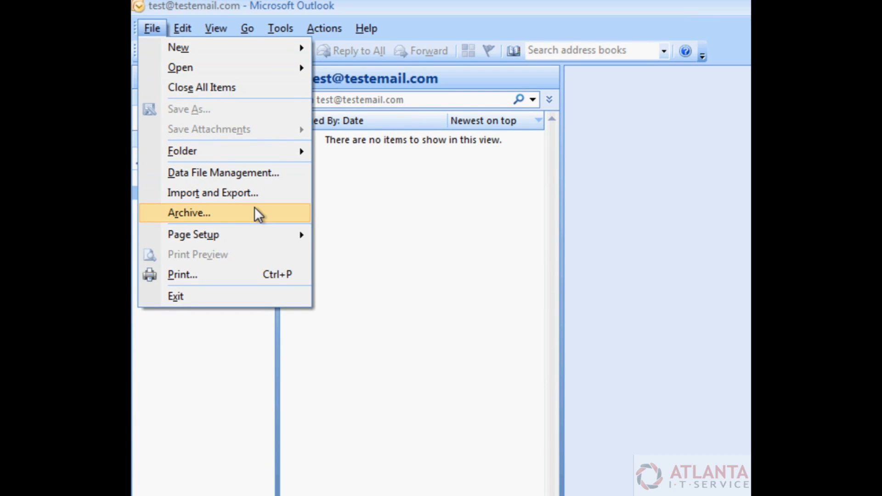
pyautogui.click(255, 209)
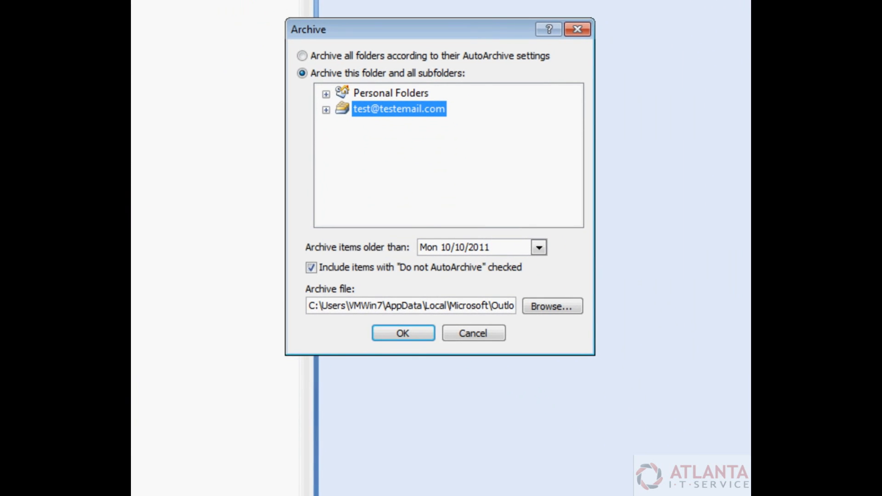
pyautogui.click(327, 113)
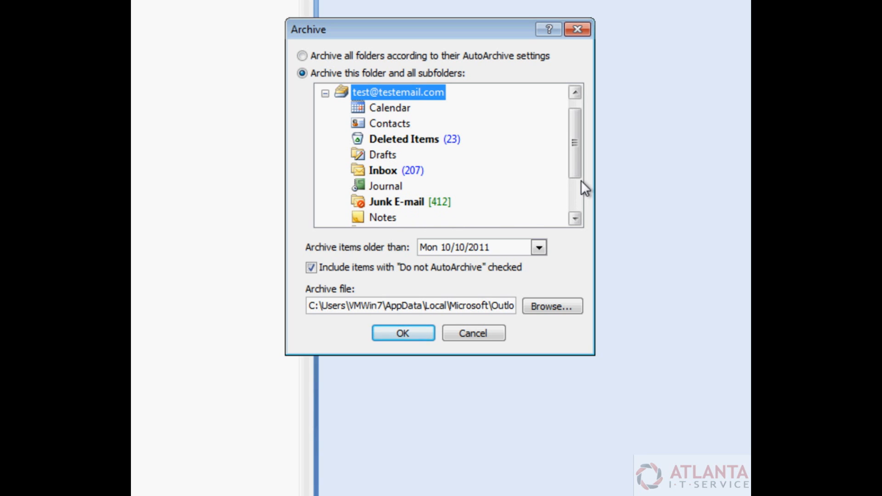
pyautogui.moveTo(580, 175); pyautogui.dragTo(571, 140)
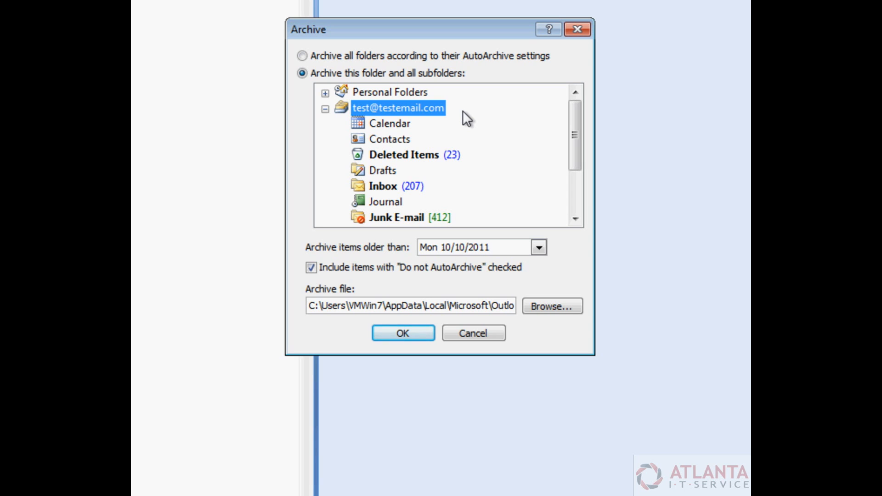
pyautogui.click(545, 248)
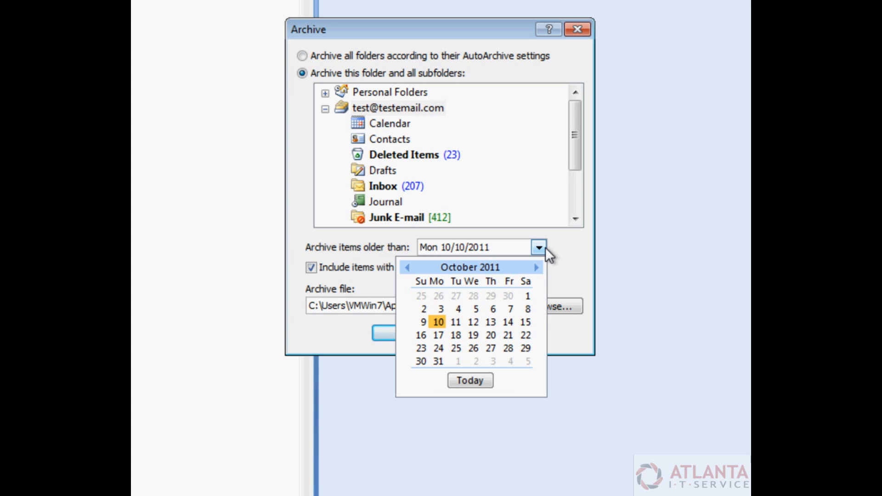
pyautogui.click(409, 266)
pyautogui.click(408, 266)
pyautogui.click(409, 266)
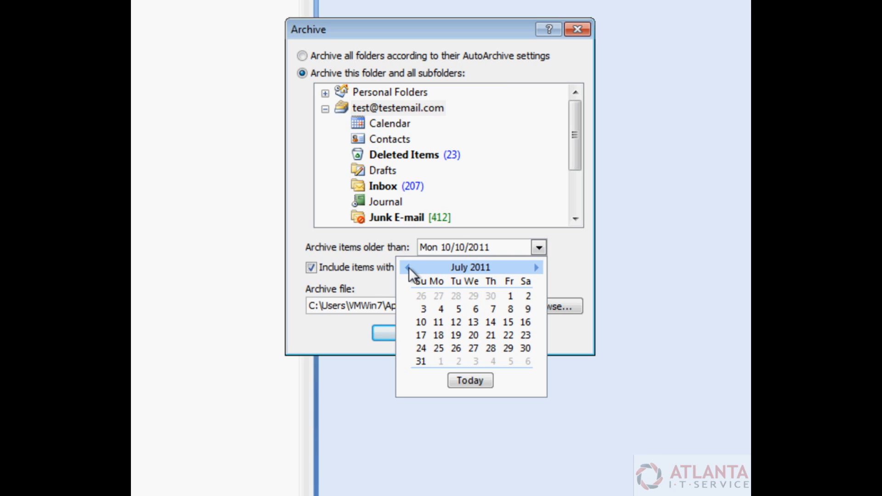
pyautogui.click(408, 268)
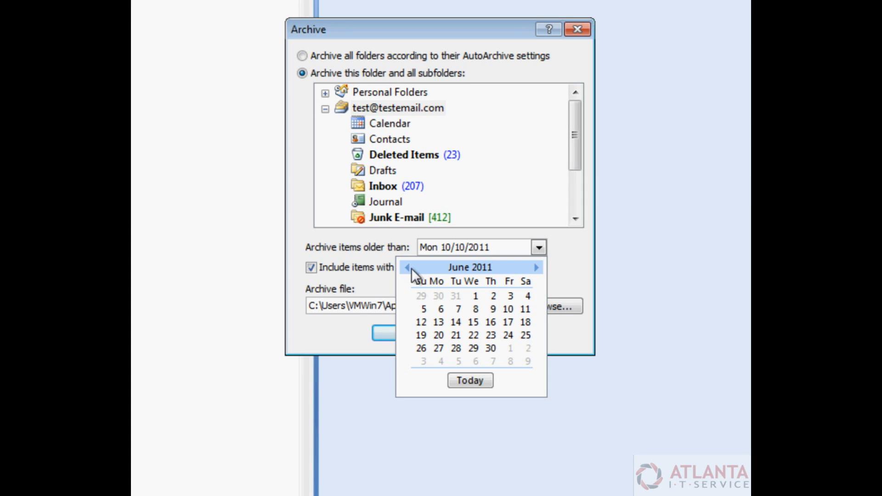
# Set the archive cutoff date so that items older than 5/1/2009 are archived.
pyautogui.click(499, 247)
pyautogui.press('BackSpace')
pyautogui.press('BackSpace')
pyautogui.press('BackSpace')
pyautogui.press('BackSpace')
pyautogui.press('BackSpace')
pyautogui.press('BackSpace')
pyautogui.press('BackSpace')
pyautogui.press('BackSpace')
pyautogui.press('BackSpace')
pyautogui.press('BackSpace')
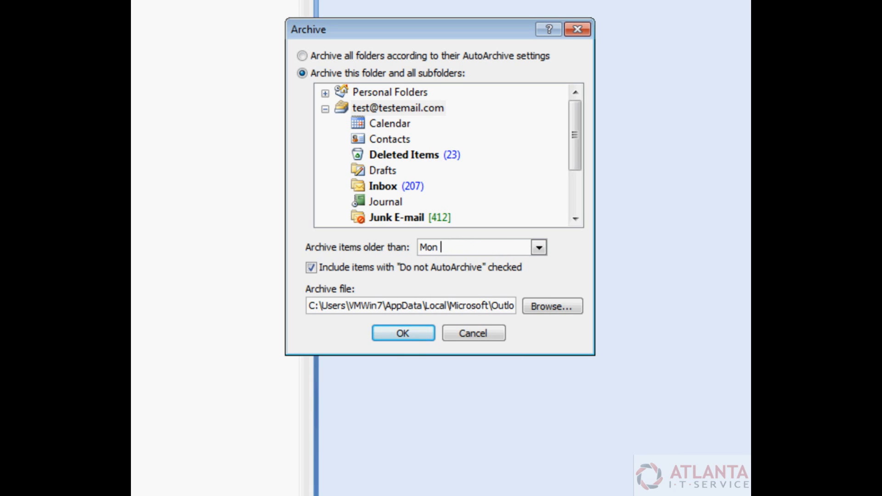
pyautogui.write('5/1/2009')
# Browse for the archive file location, create a folder named ArchivedMail in the Documents library, and open it.
pyautogui.click(316, 271)
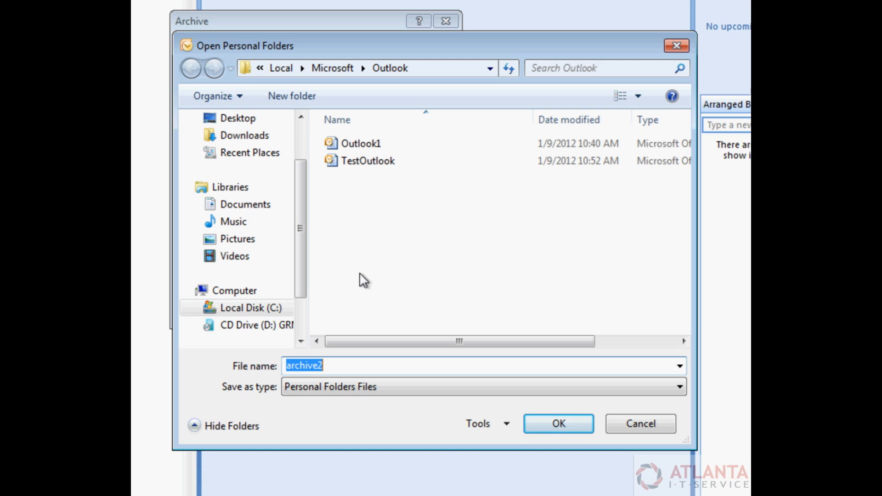
pyautogui.click(265, 210)
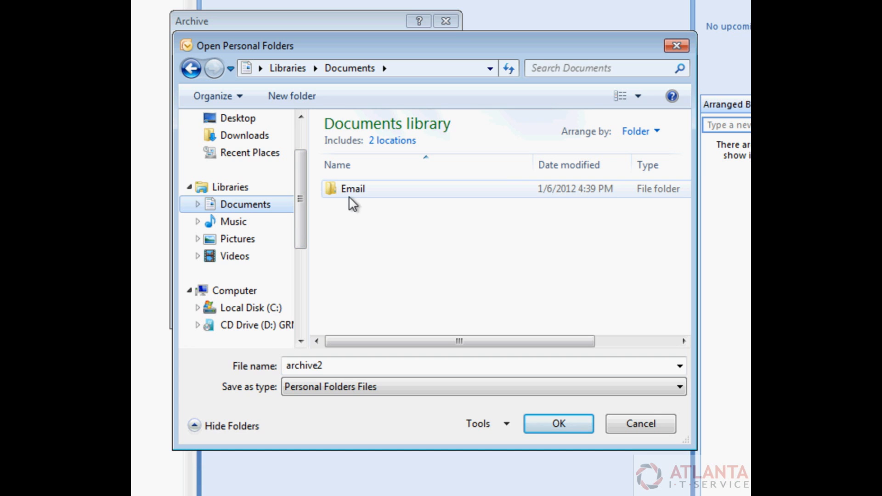
pyautogui.rightClick(334, 237)
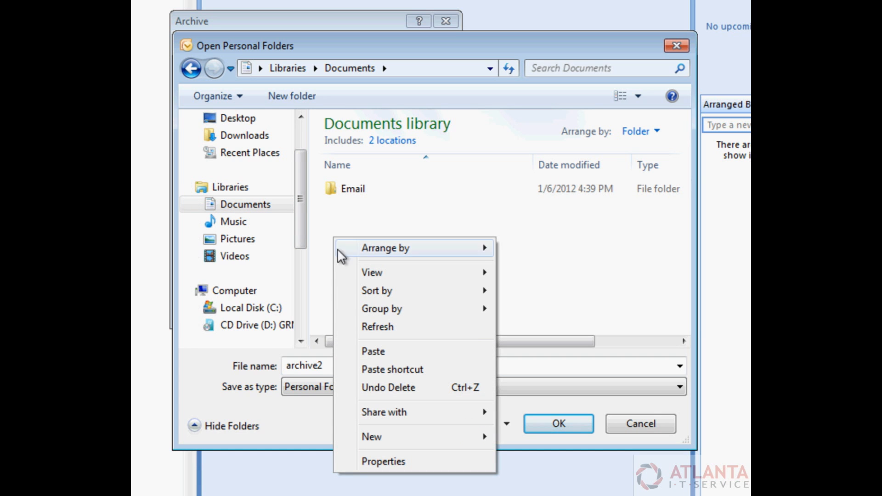
pyautogui.moveTo(407, 439)
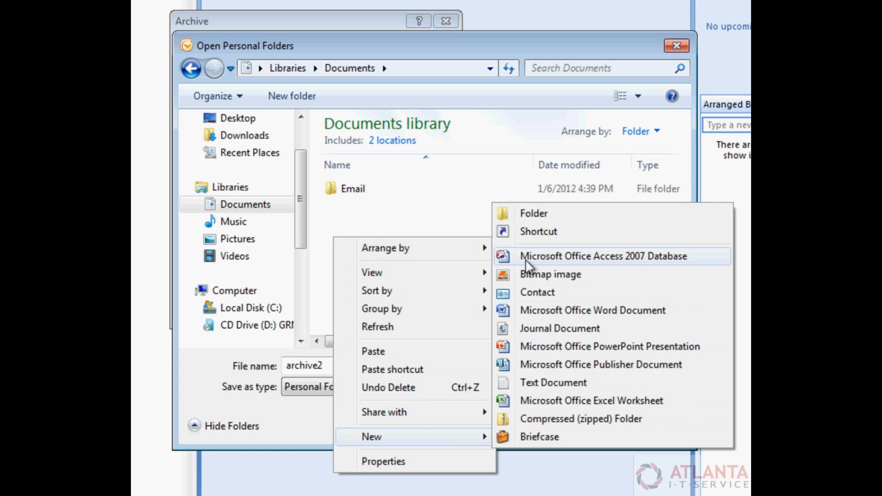
pyautogui.click(528, 212)
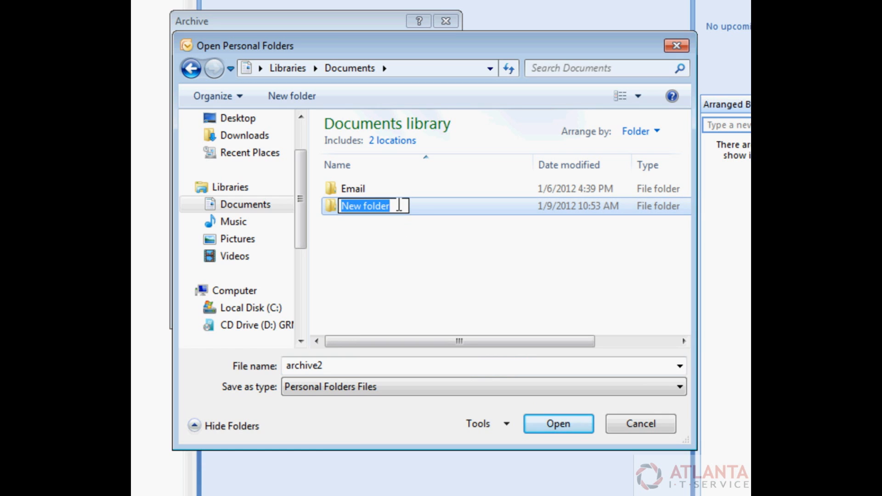
pyautogui.write('ArchivedMail')
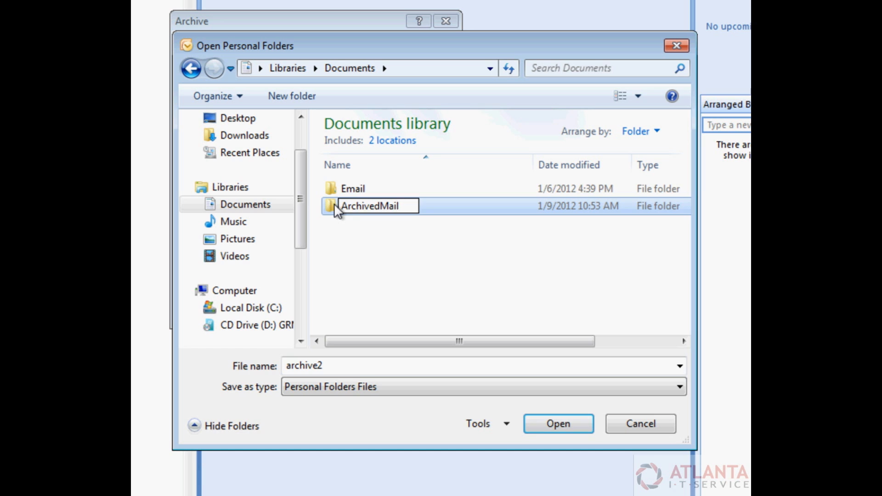
pyautogui.press('Return')
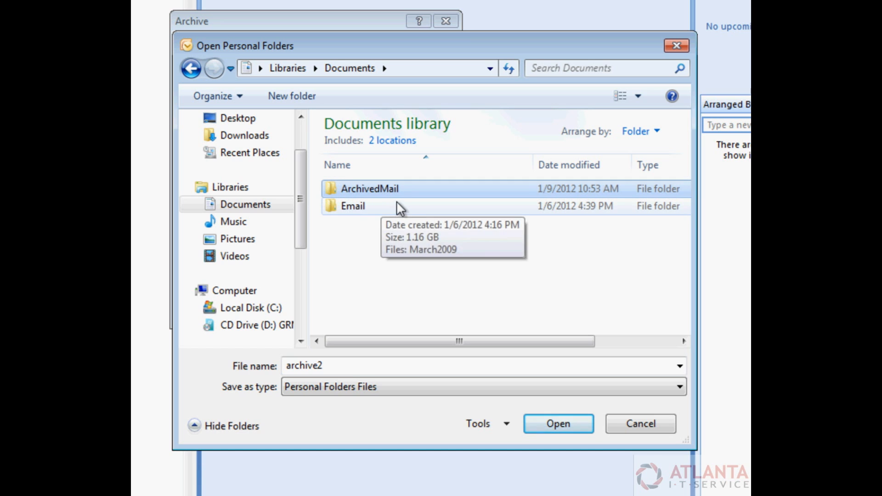
pyautogui.doubleClick(409, 191)
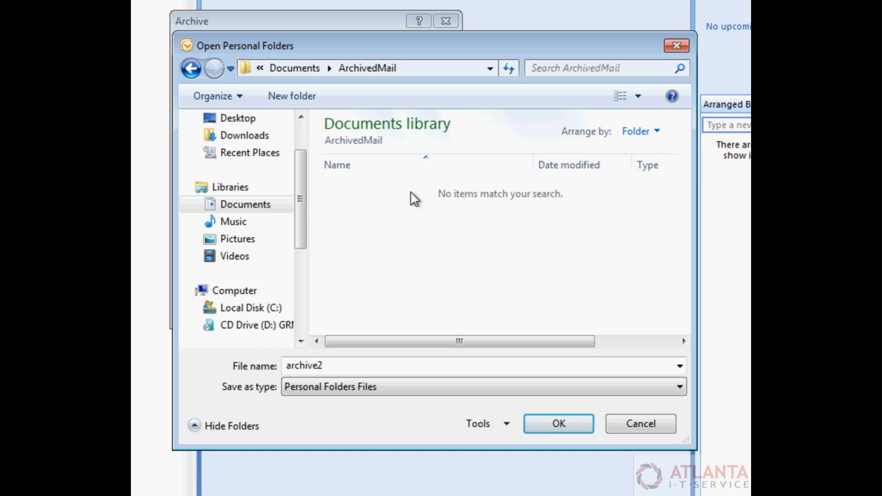
# Name the archive file May2009 in the ArchivedMail folder and select the e-mail account's mailbox as the folder to archive.
pyautogui.doubleClick(334, 368)
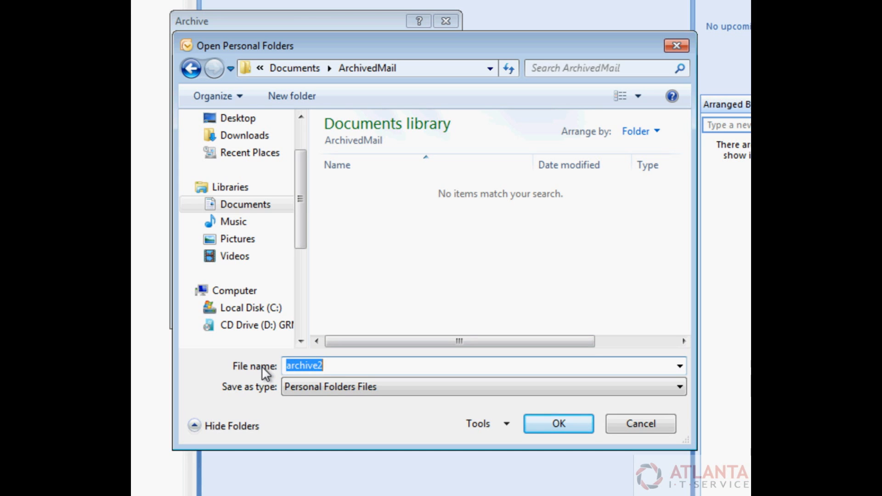
pyautogui.write('May2009')
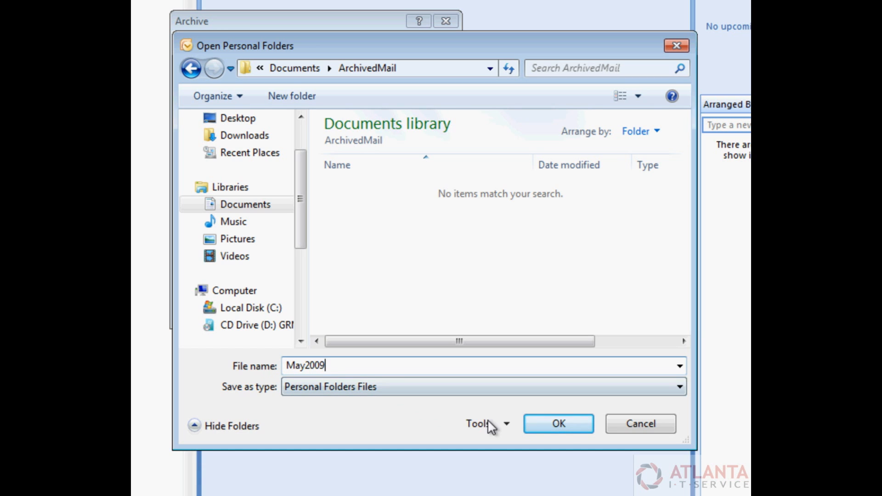
pyautogui.click(558, 424)
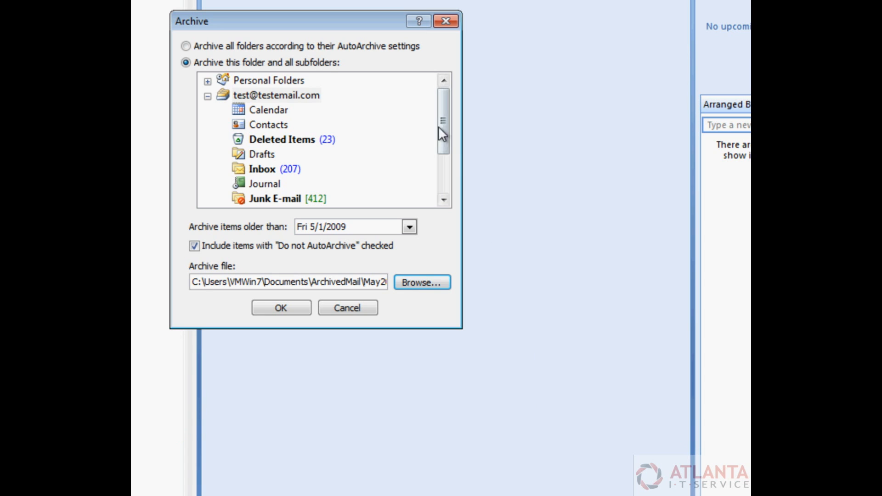
pyautogui.click(300, 97)
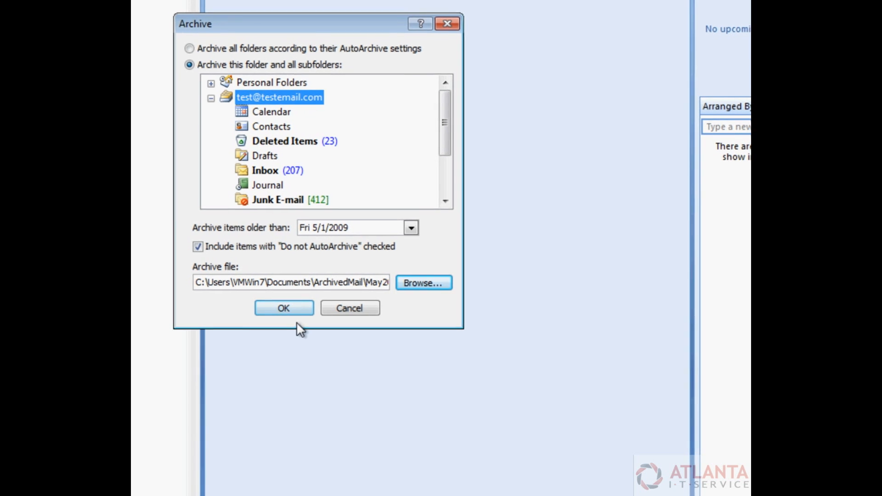
# Start archiving the mailbox and review the Inbox and Sent Items under Archive Folders.
pyautogui.click(285, 308)
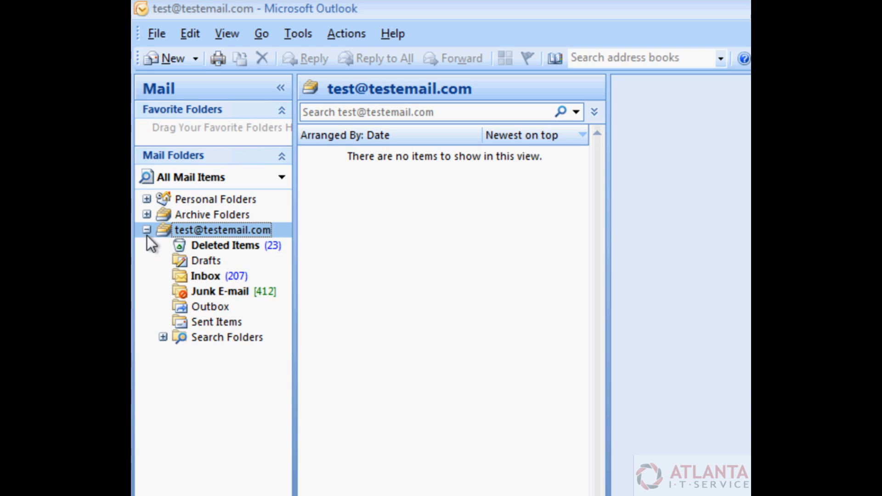
pyautogui.click(271, 213)
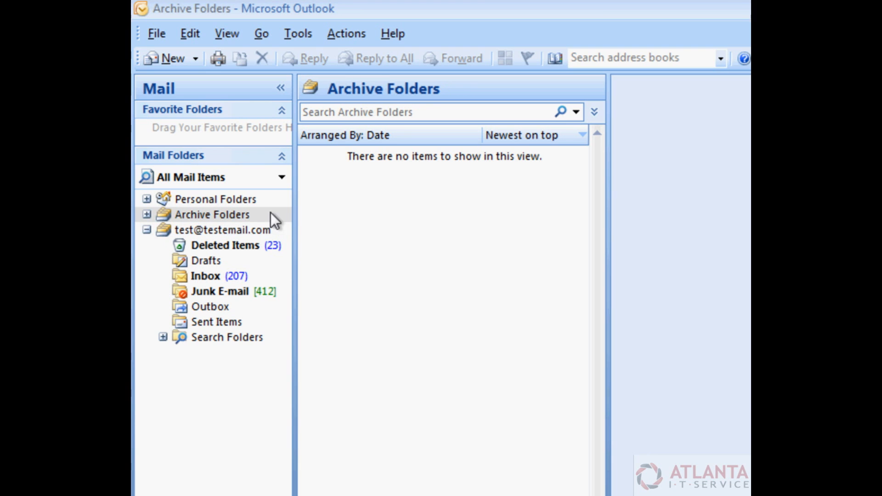
pyautogui.click(146, 215)
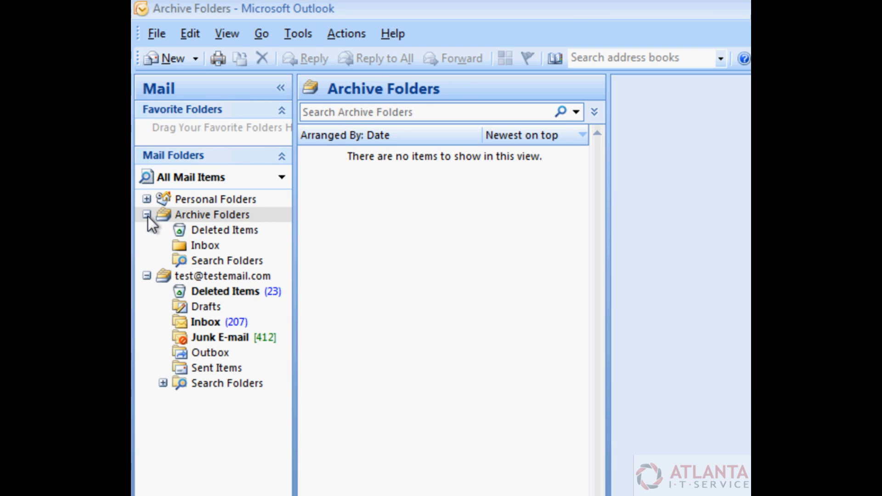
pyautogui.click(222, 247)
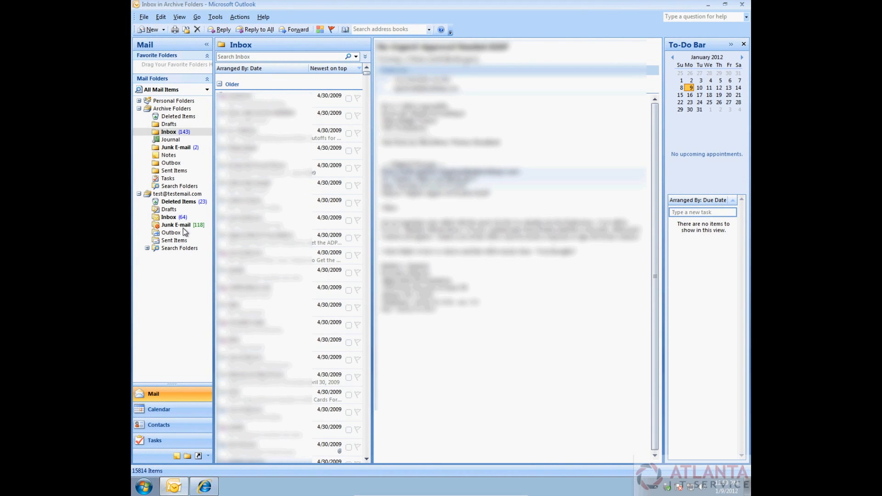
pyautogui.click(178, 172)
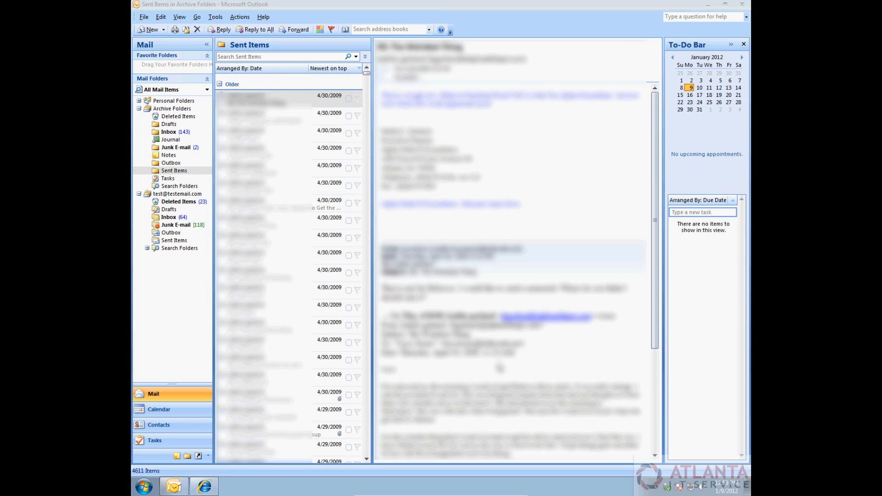
pyautogui.click(171, 133)
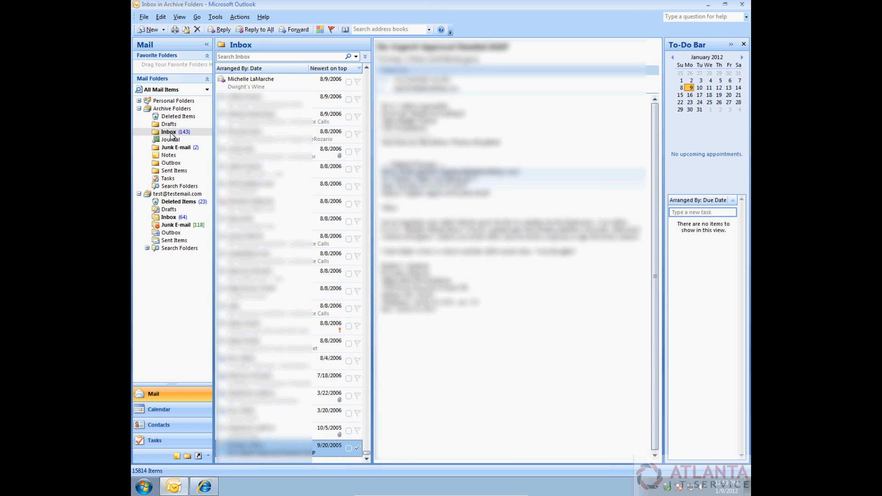
# Close the Archive Folders data file in the folder list and restart Outlook.
pyautogui.click(197, 108)
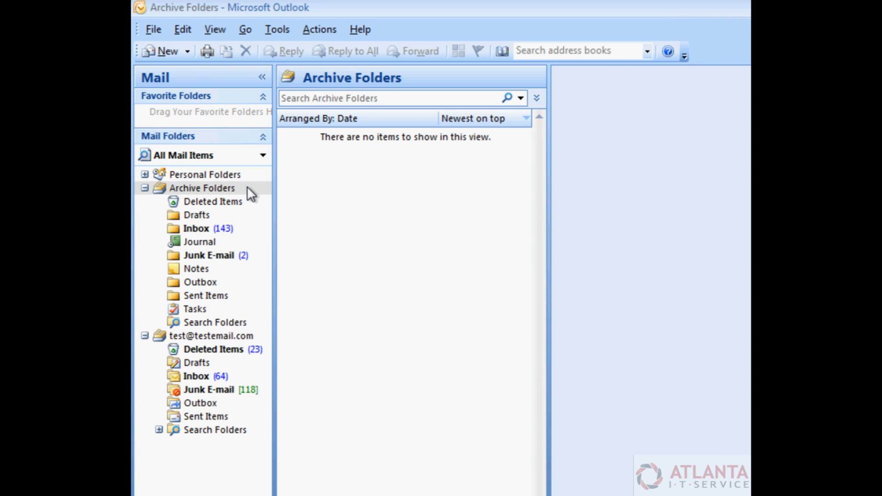
pyautogui.rightClick(247, 189)
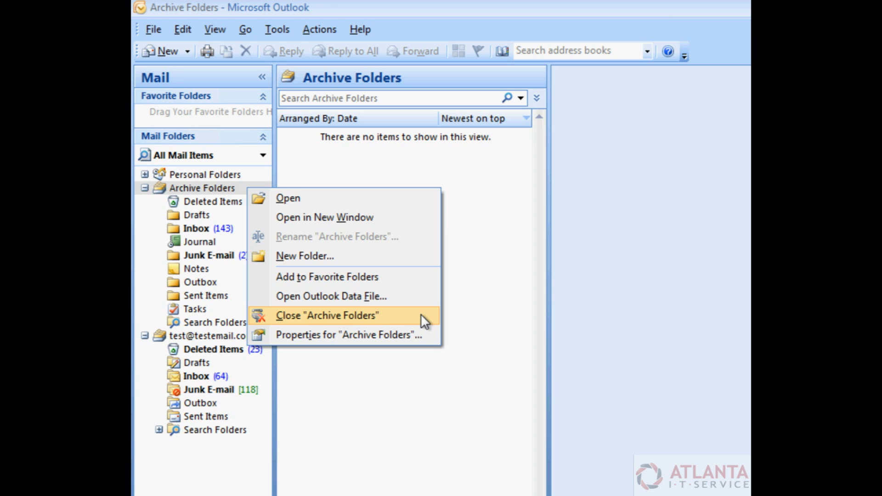
pyautogui.click(420, 313)
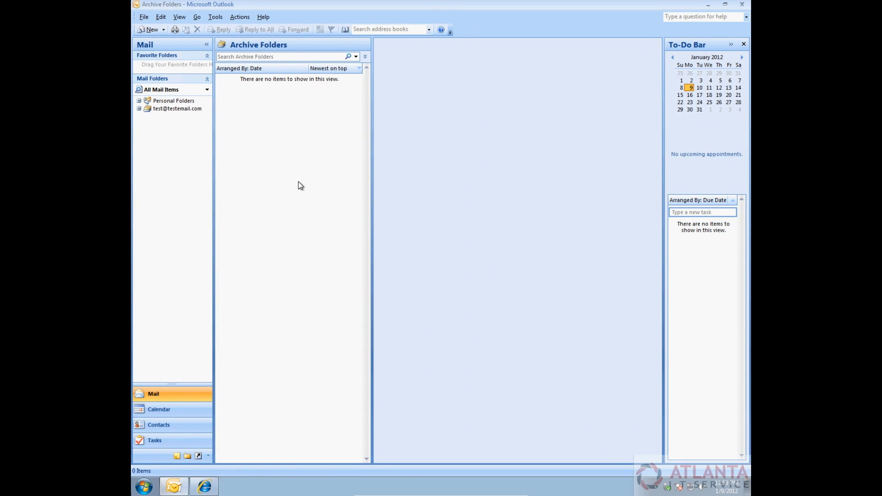
pyautogui.click(741, 6)
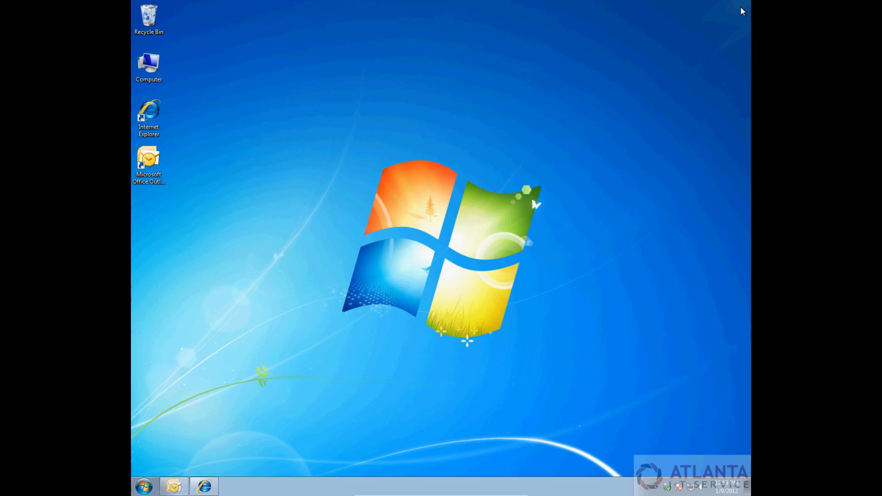
pyautogui.doubleClick(156, 160)
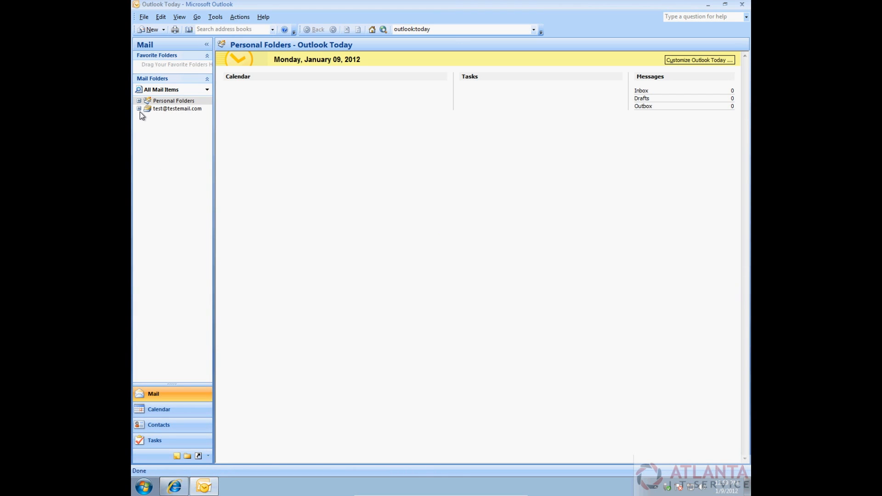
# Expand the e-mail account's mailbox, review the remaining messages in its Inbox, and collapse it again.
pyautogui.click(205, 110)
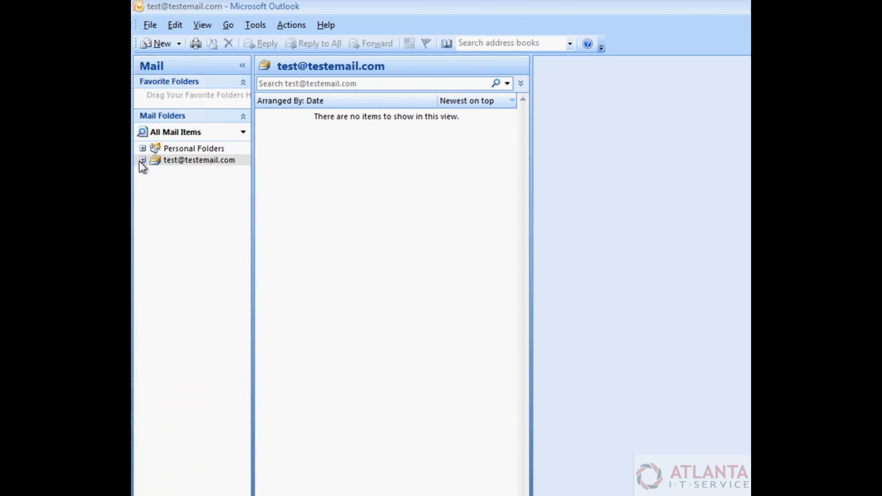
pyautogui.click(139, 109)
pyautogui.click(181, 199)
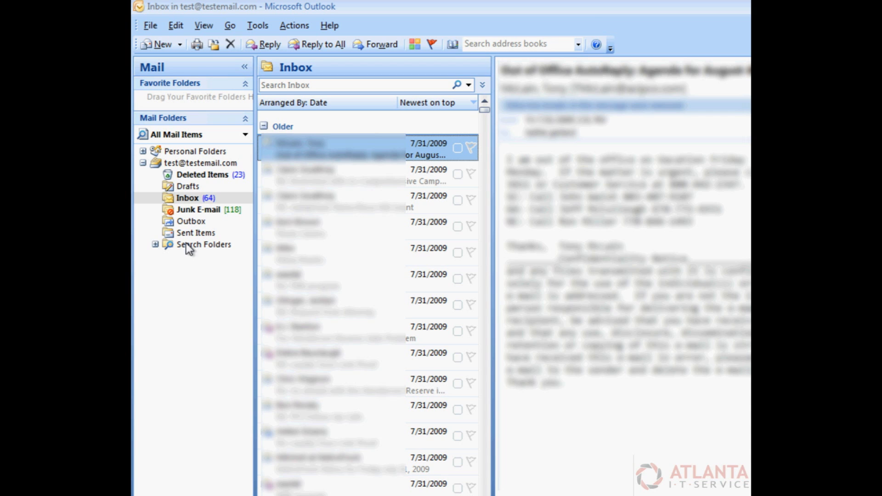
pyautogui.click(144, 165)
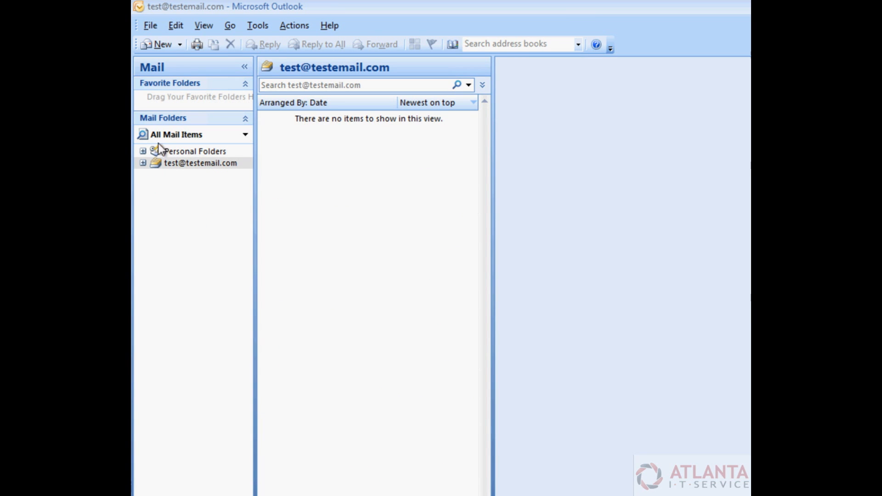
# Open Data File Management and add a data file of type Office Outlook Personal Folders File (.pst).
pyautogui.click(158, 31)
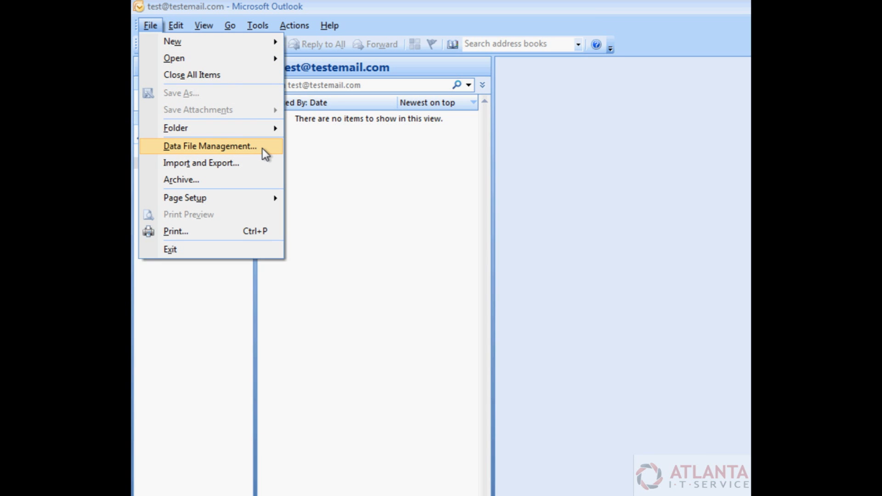
pyautogui.click(263, 148)
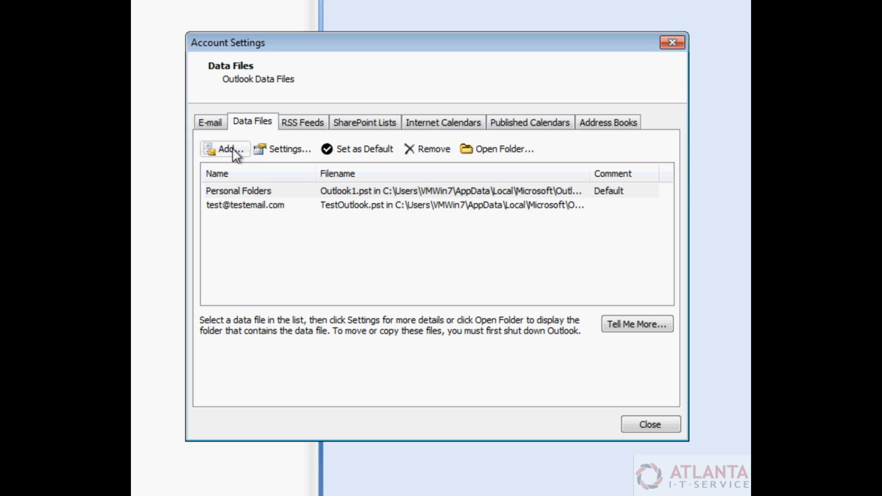
pyautogui.click(245, 151)
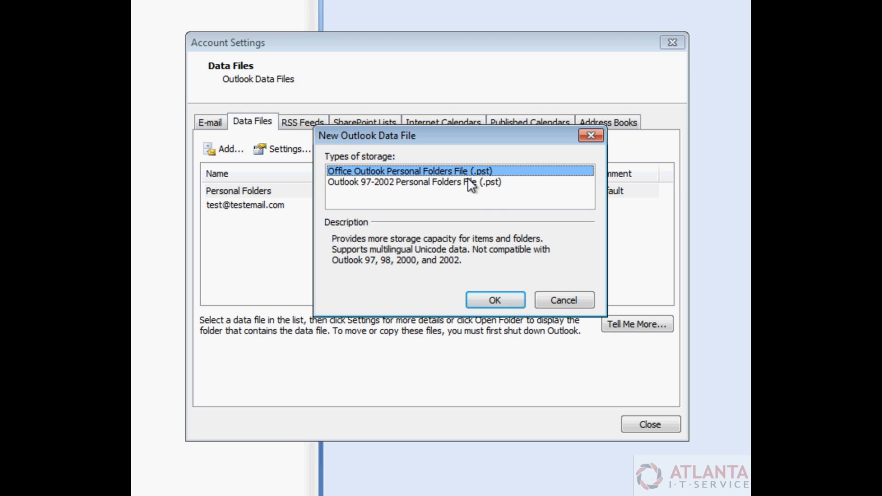
pyautogui.click(514, 300)
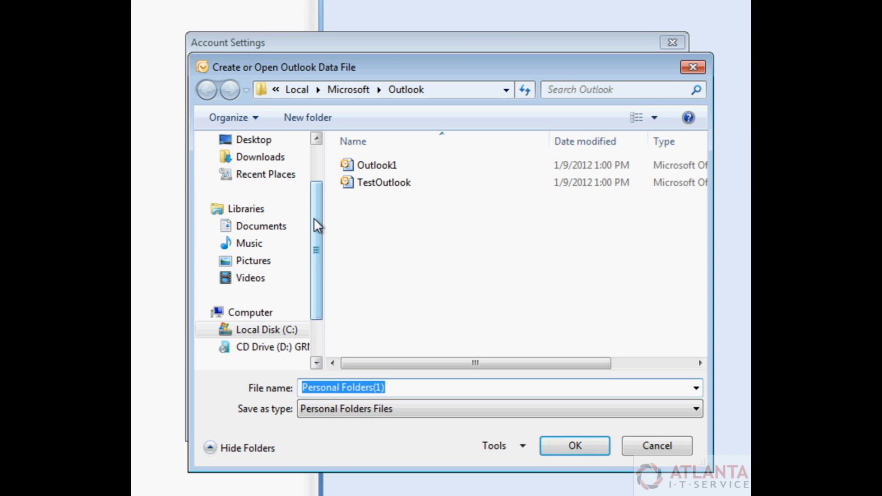
# Open the May2009 data file from the ArchivedMail folder in the Documents library.
pyautogui.click(283, 227)
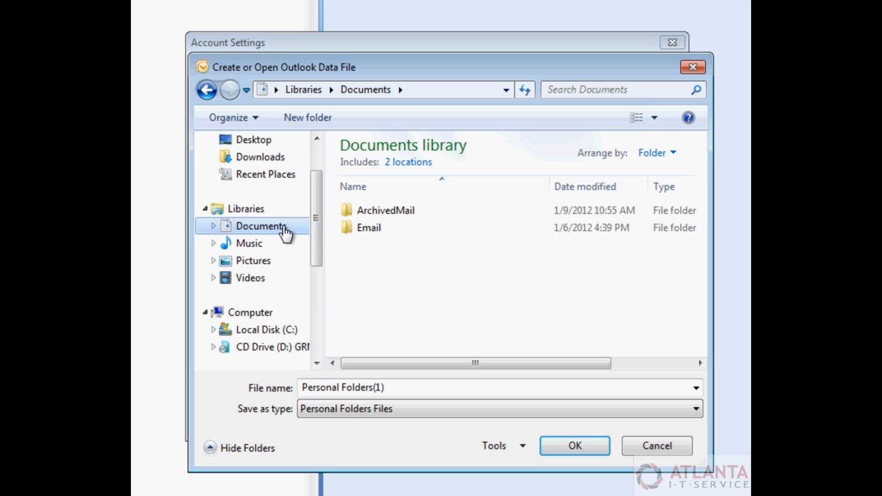
pyautogui.click(403, 216)
pyautogui.doubleClick(402, 216)
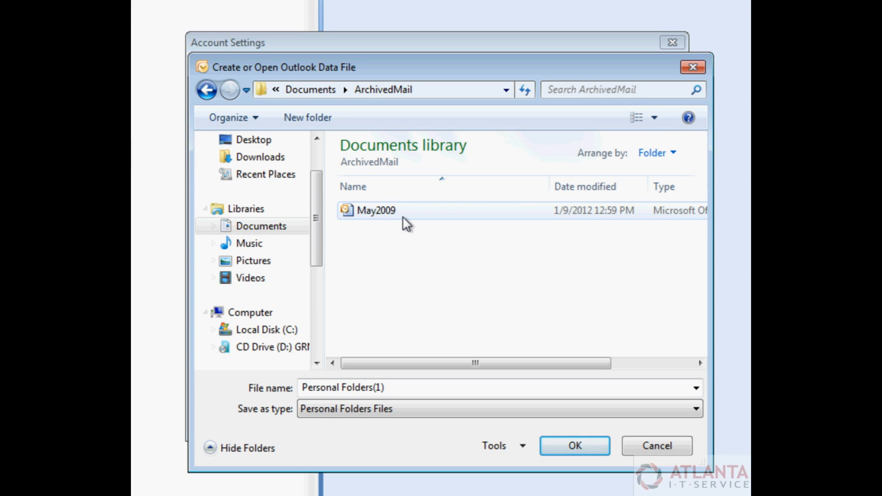
pyautogui.click(403, 214)
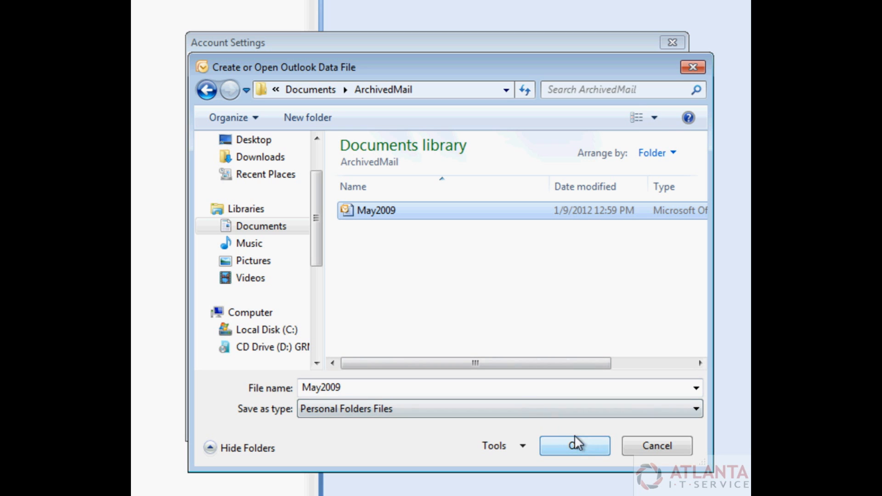
pyautogui.click(590, 443)
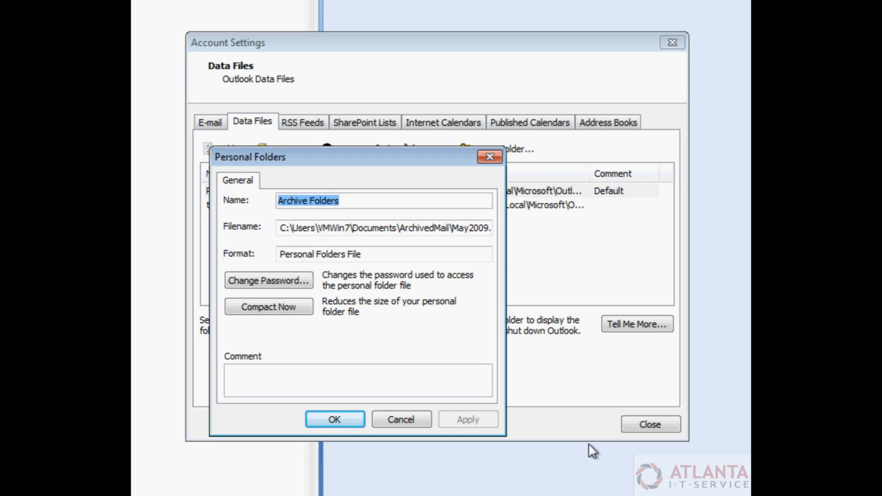
# Set the added data file's display name to May2009 and close the account settings.
pyautogui.write('May200')
pyautogui.write('9')
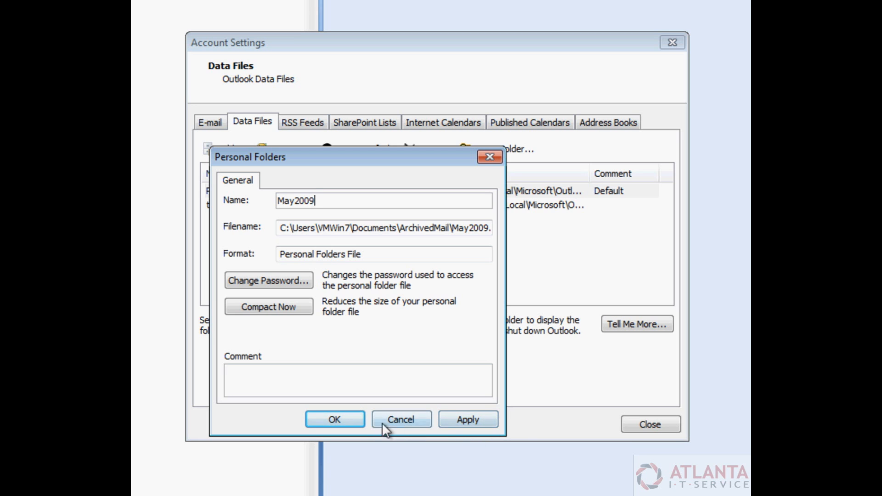
pyautogui.click(359, 420)
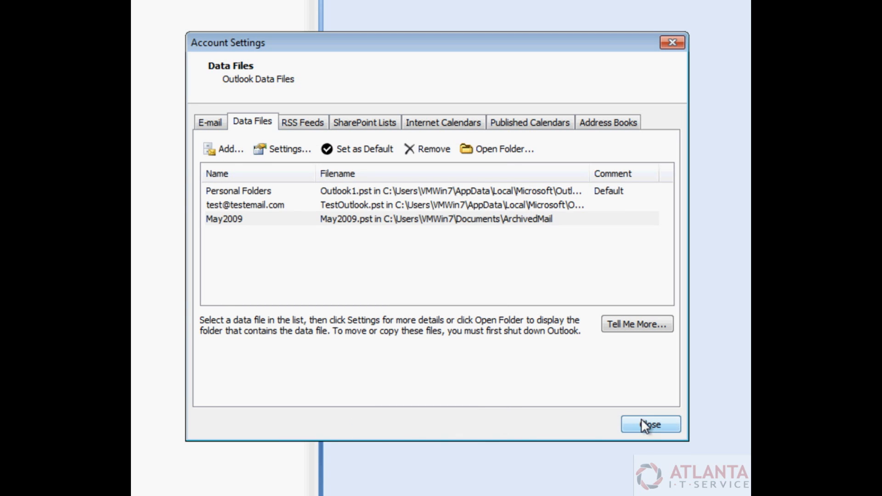
pyautogui.click(643, 424)
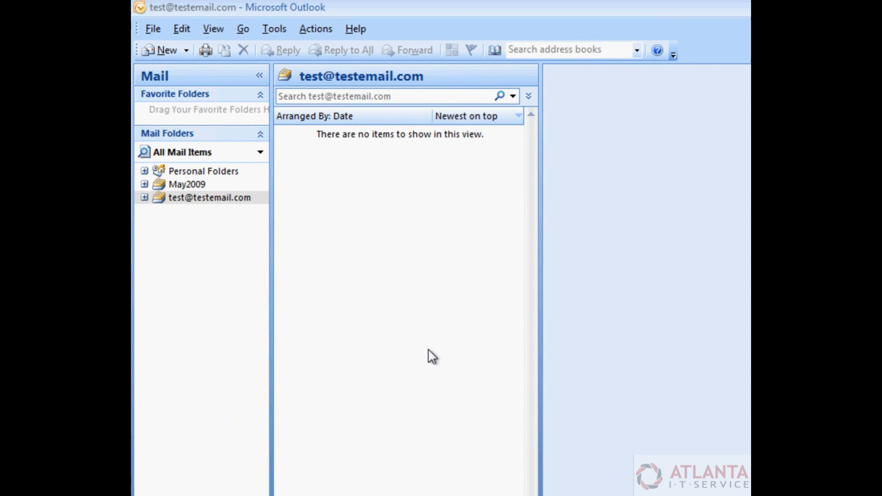
# Expand the May2009 archive and review its Inbox, Junk E-mail and Sent Items folders.
pyautogui.click(145, 184)
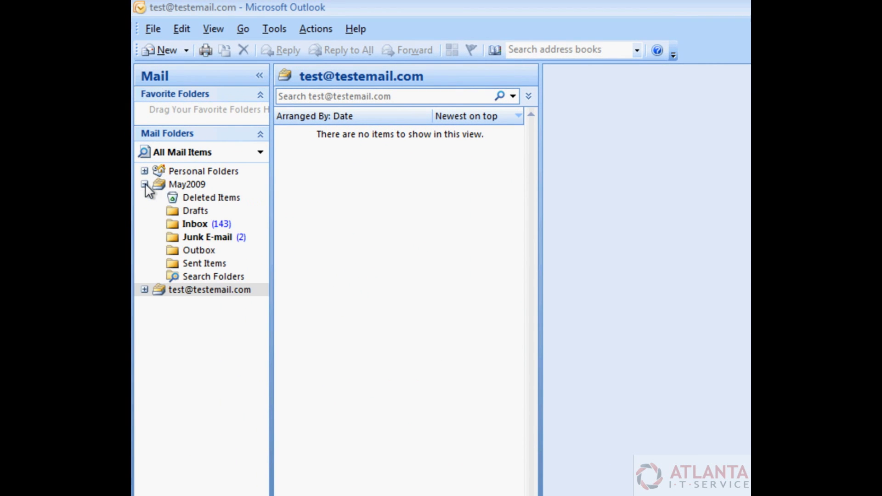
pyautogui.click(195, 225)
pyautogui.click(210, 239)
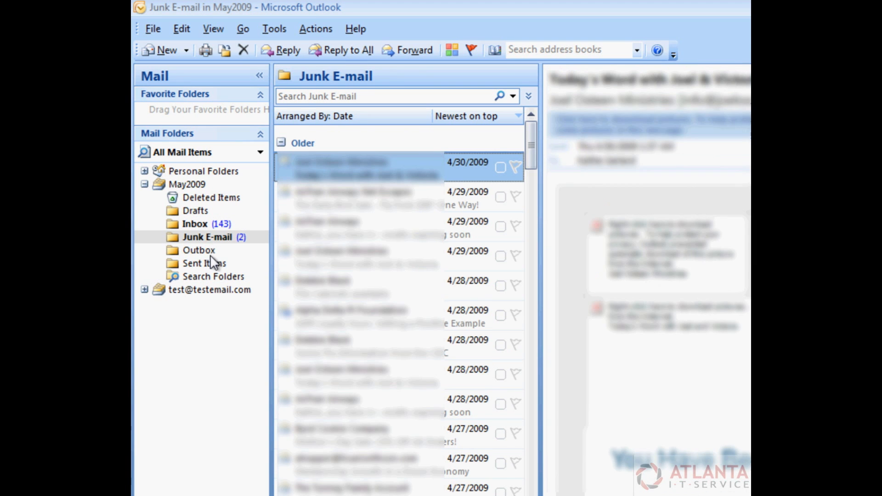
pyautogui.click(211, 262)
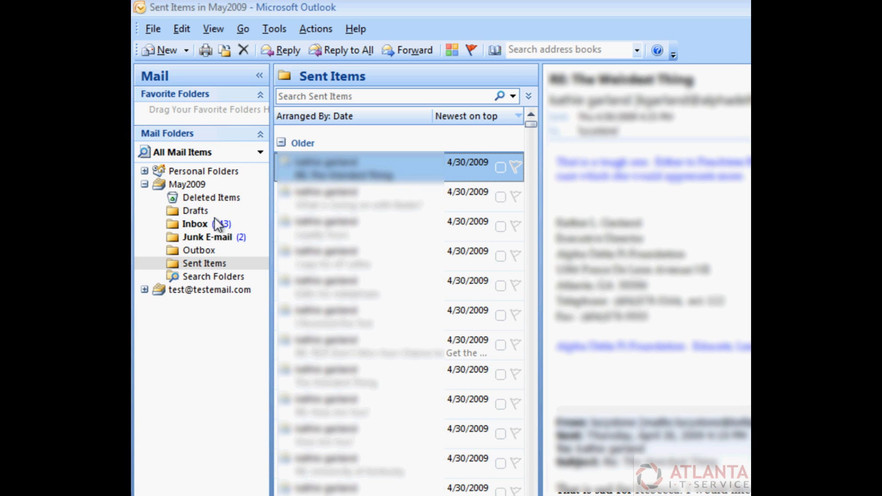
# Close the May2009 archive so it is removed from the folder list.
pyautogui.click(217, 186)
pyautogui.rightClick(217, 185)
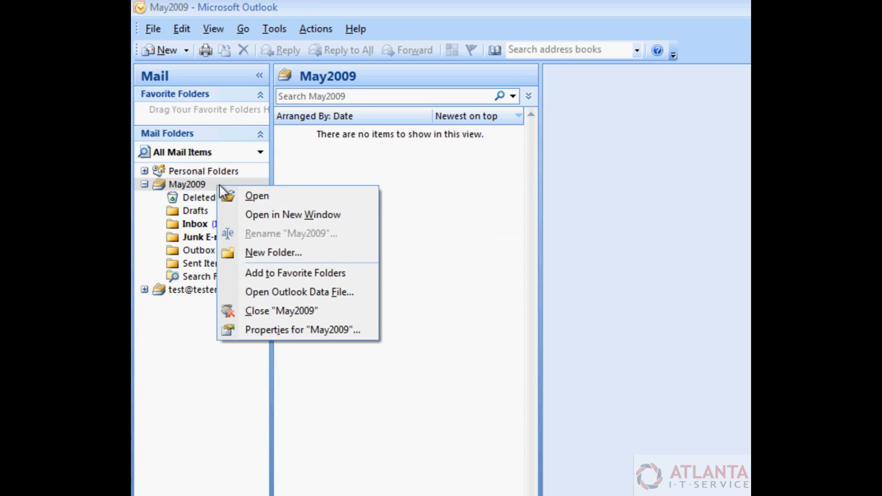
pyautogui.click(341, 311)
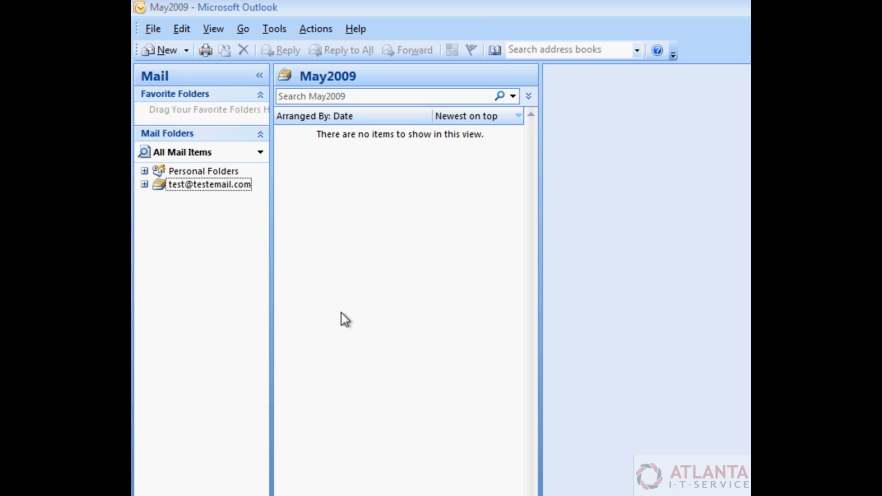
# Check the folder size of the e-mail account's mailbox through its properties, then close the dialogs.
pyautogui.click(145, 185)
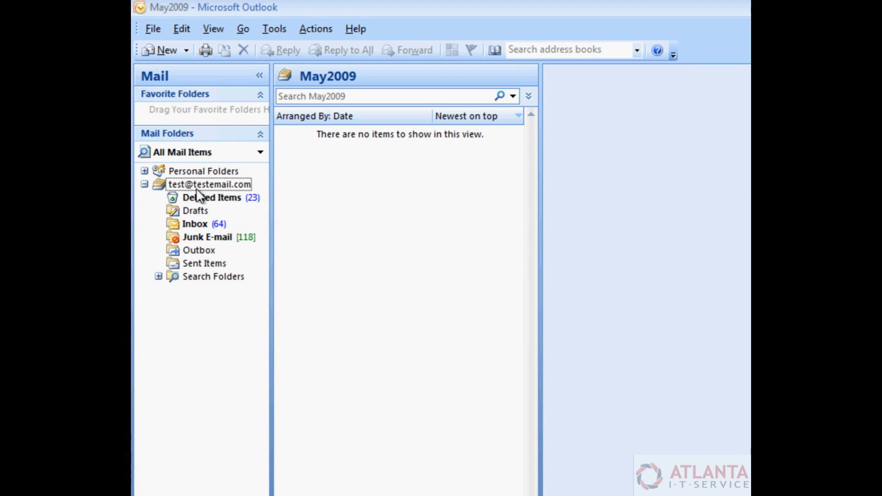
pyautogui.rightClick(247, 183)
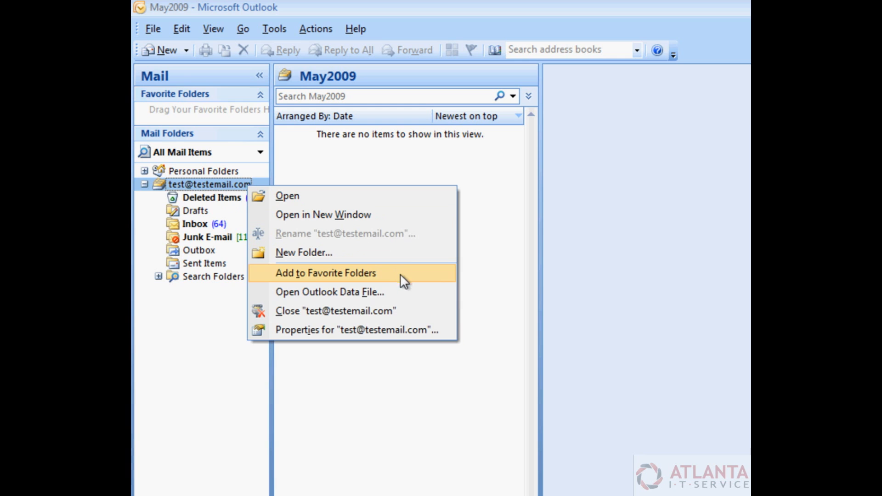
pyautogui.click(430, 327)
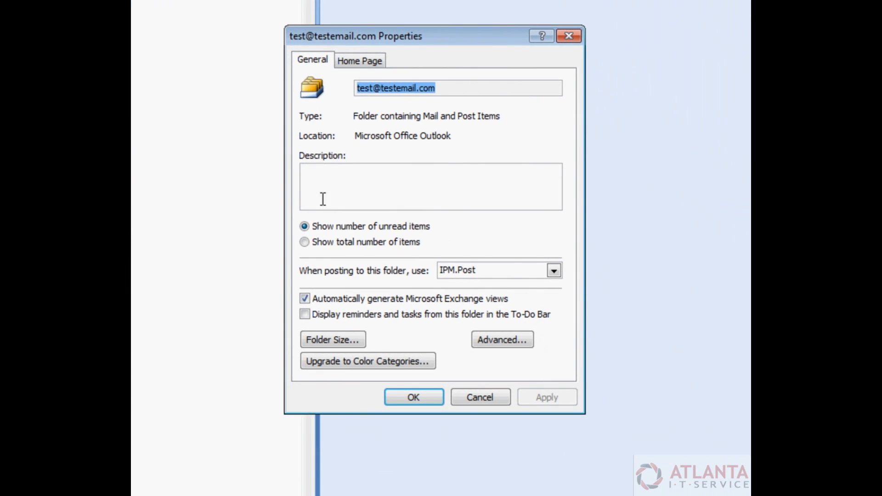
pyautogui.click(362, 341)
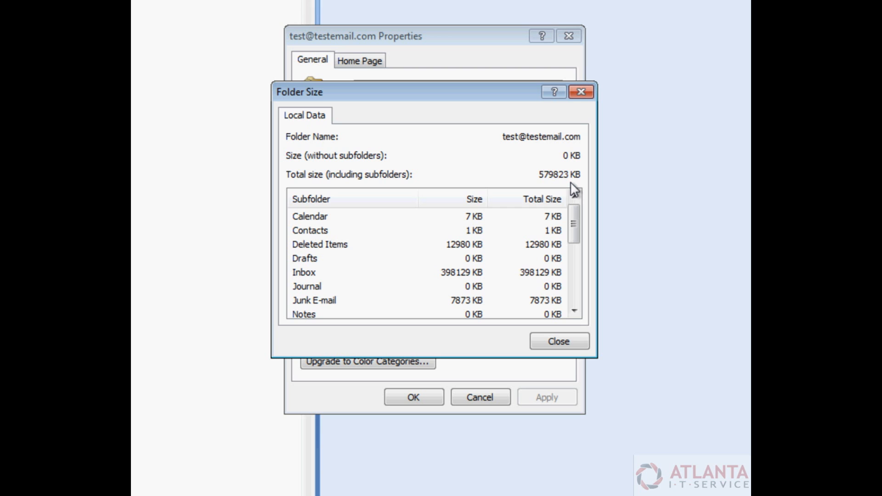
pyautogui.click(576, 340)
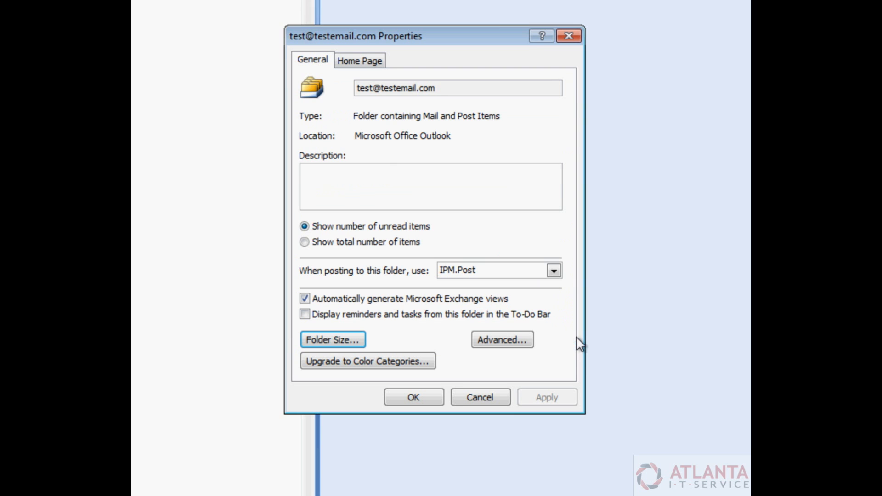
pyautogui.click(426, 400)
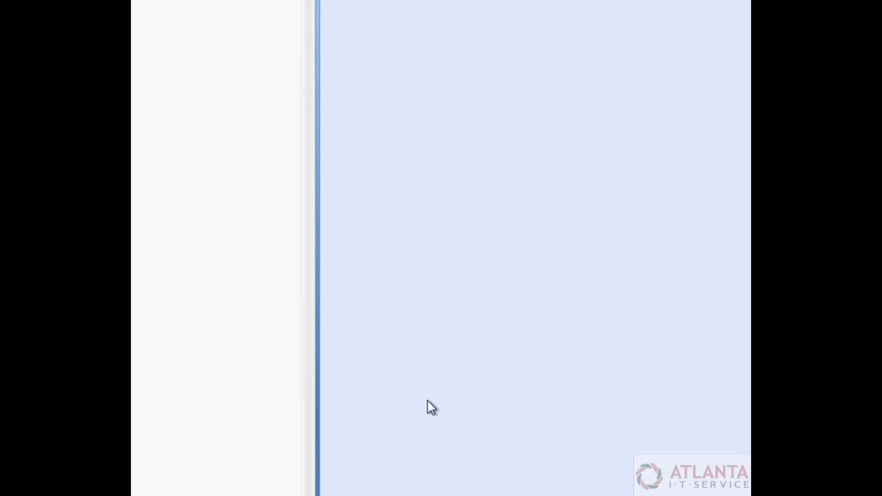